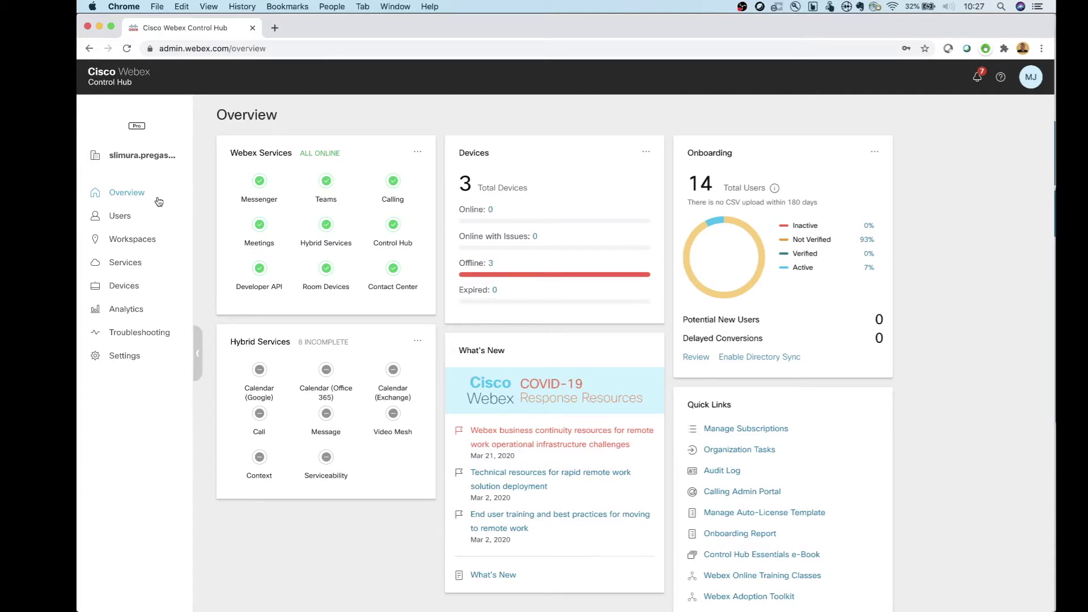
# - Open the Session Types settings in the site configuration of the slimura-prega.webex.com meeting site
pyautogui.click(134, 266)
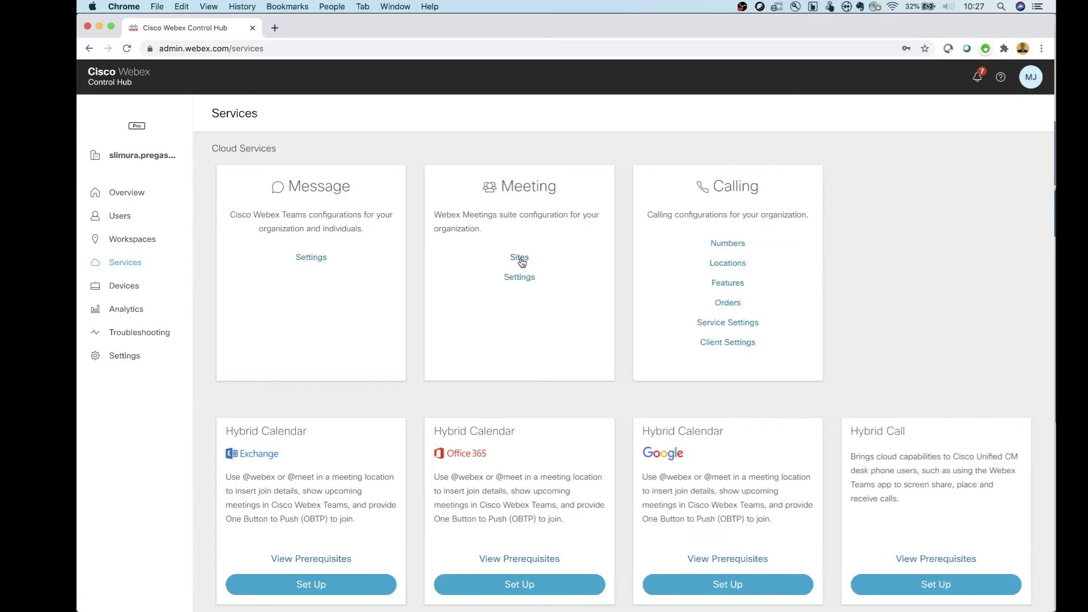
pyautogui.click(519, 258)
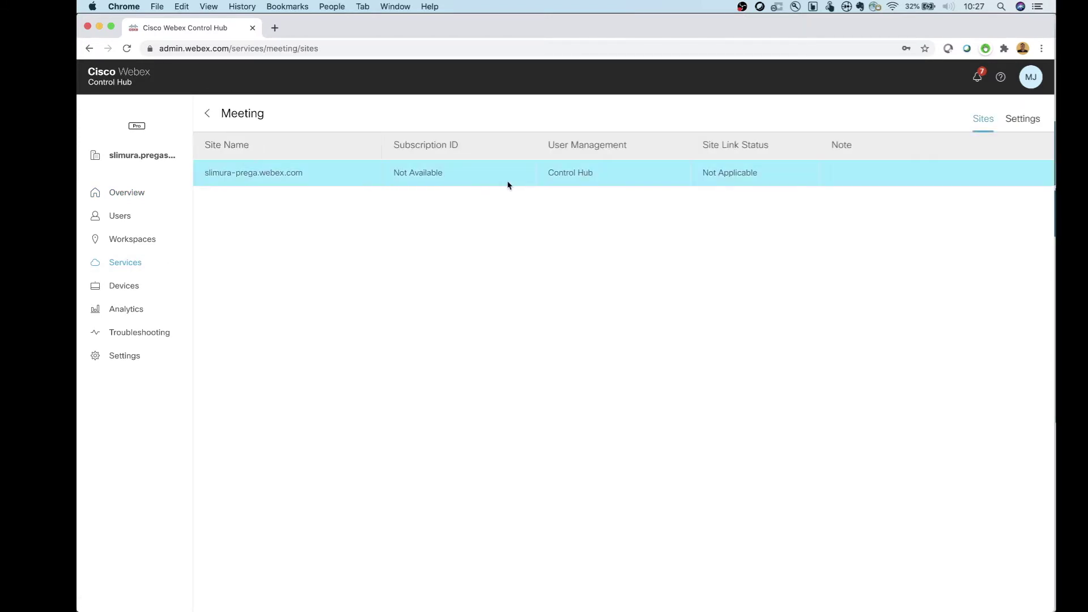
pyautogui.click(507, 182)
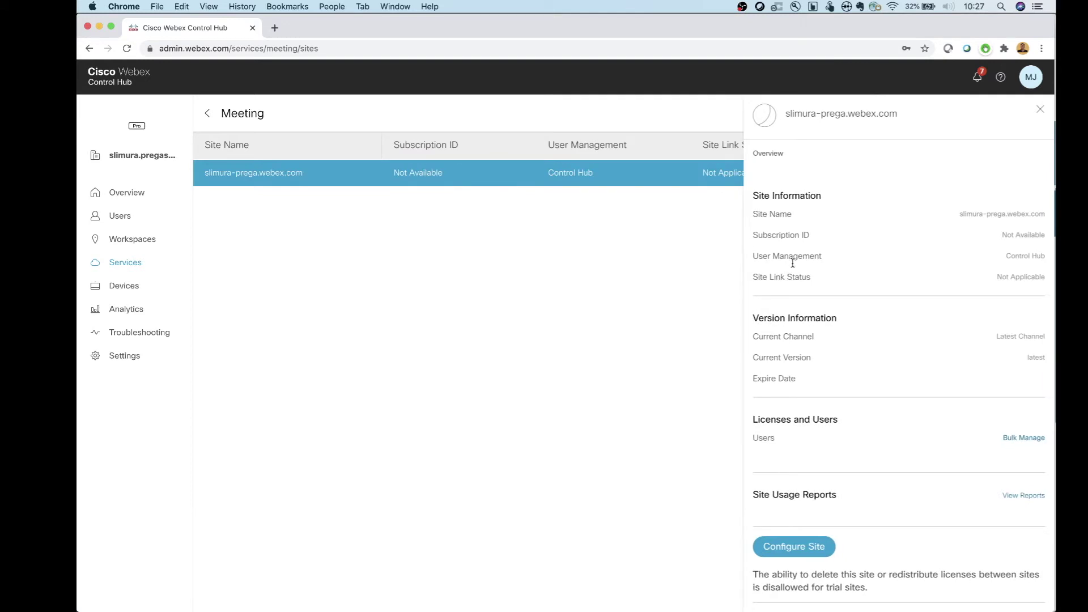
pyautogui.click(800, 548)
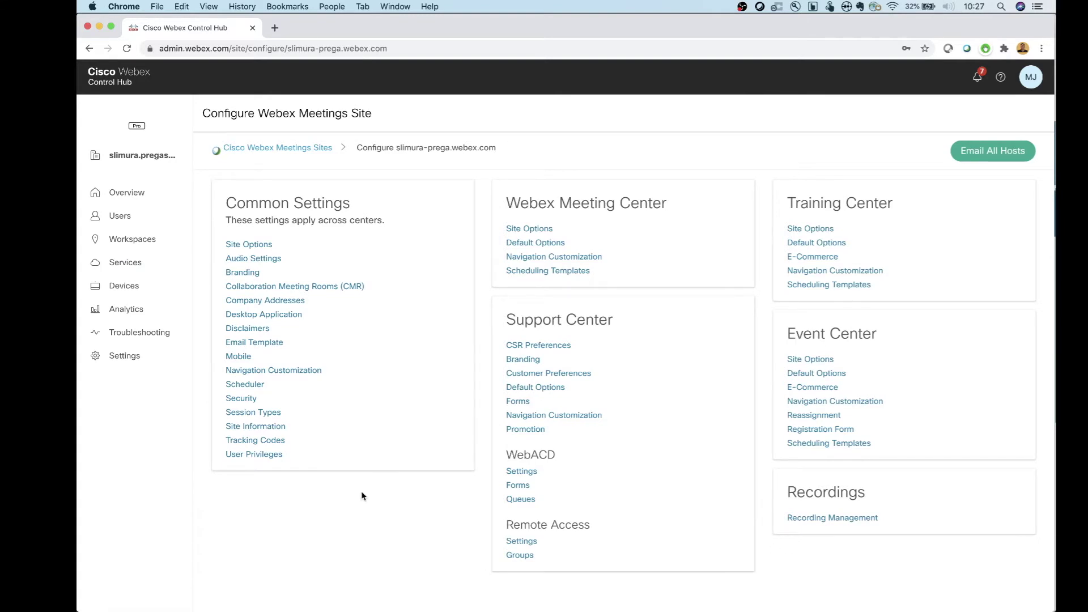
pyautogui.click(271, 412)
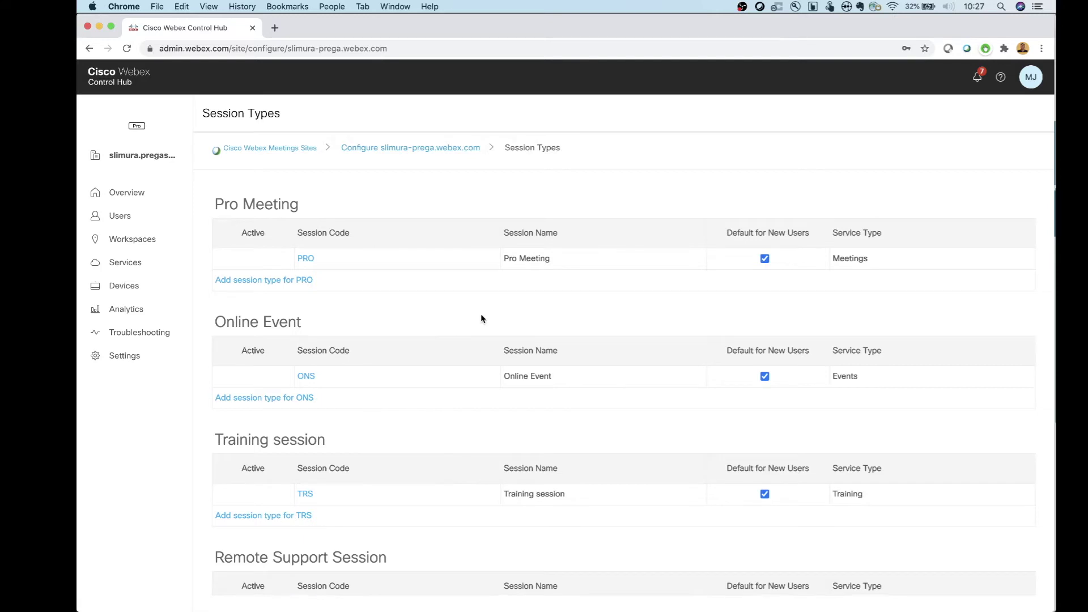
# - Examine the Pro-End to End Encryption_VOIPonly section and its session types
pyautogui.scroll(-10, 481, 315)
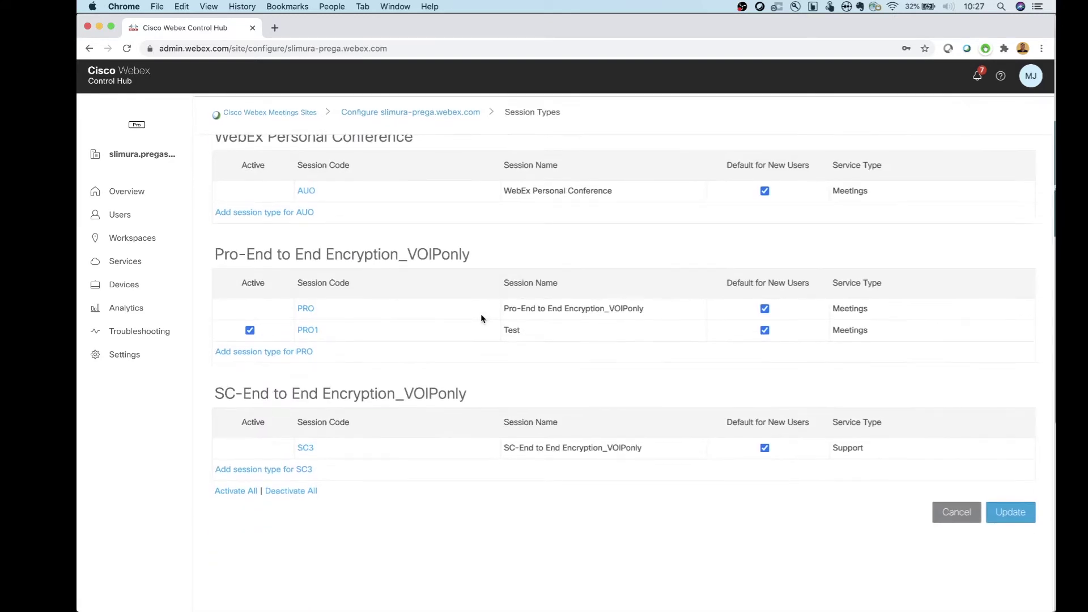
pyautogui.moveTo(247, 261); pyautogui.dragTo(476, 270)
pyautogui.doubleClick(277, 261)
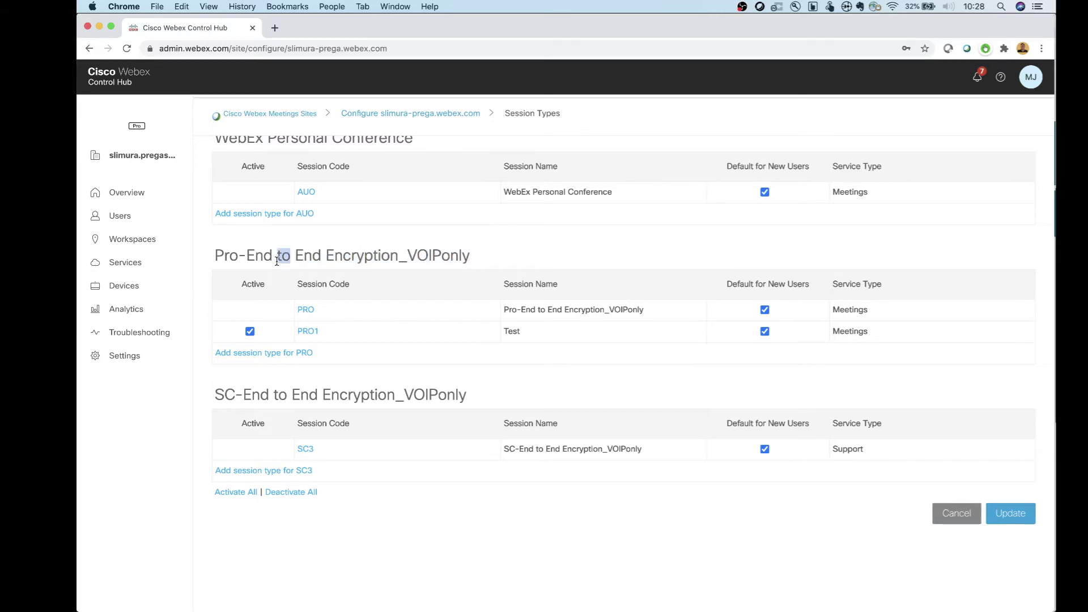
pyautogui.click(253, 255)
pyautogui.moveTo(217, 255); pyautogui.dragTo(379, 256)
pyautogui.click(379, 256)
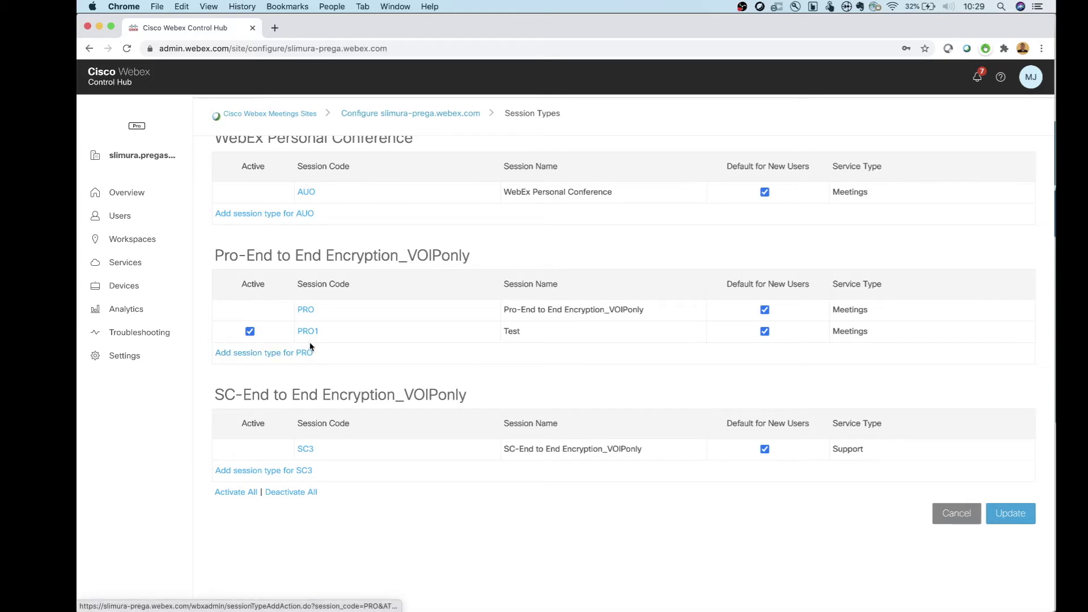
# - Keep the PRO1 Test session type active with its Video feature disabled, and update it
pyautogui.click(250, 331)
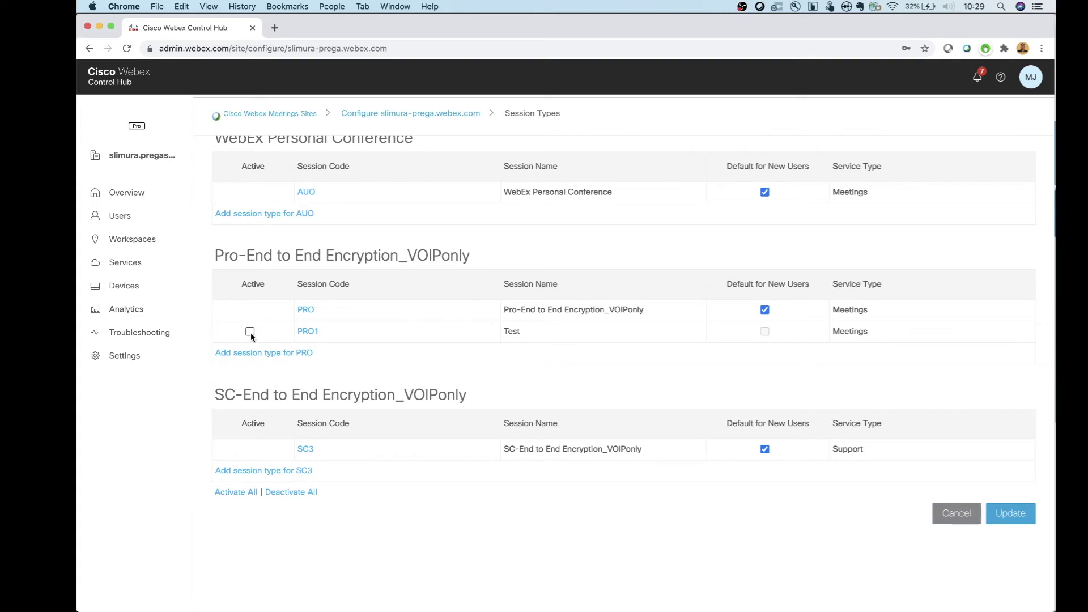
pyautogui.click(250, 331)
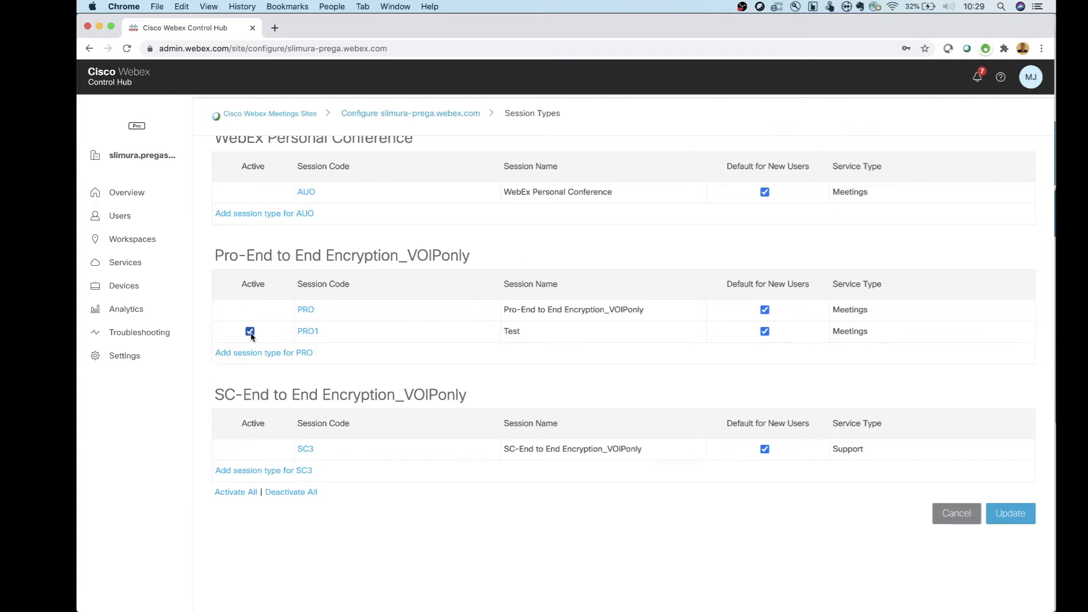
pyautogui.click(308, 332)
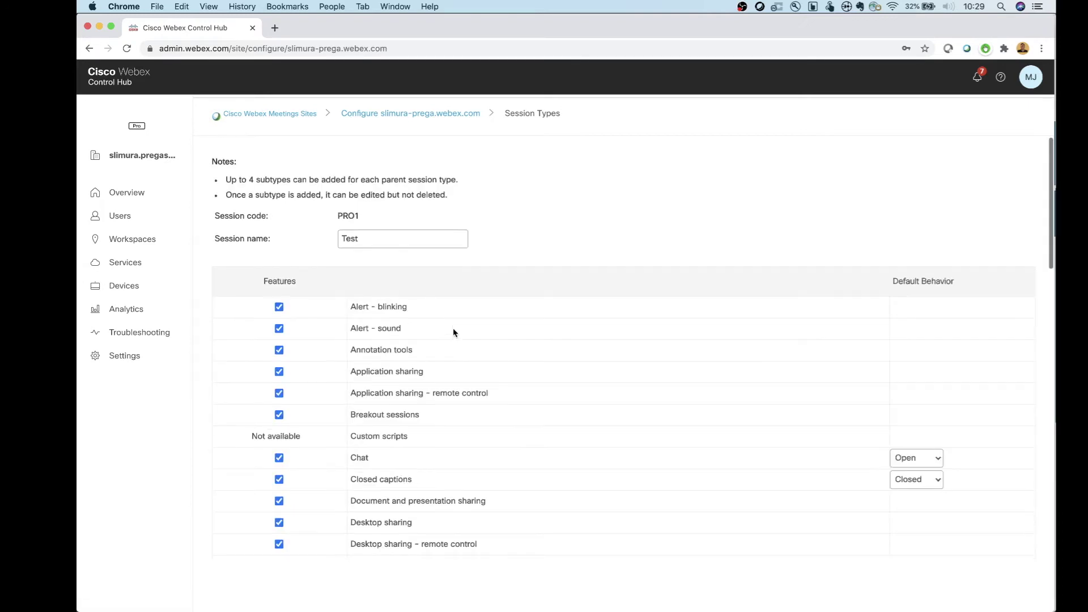
pyautogui.scroll(-5, 453, 331)
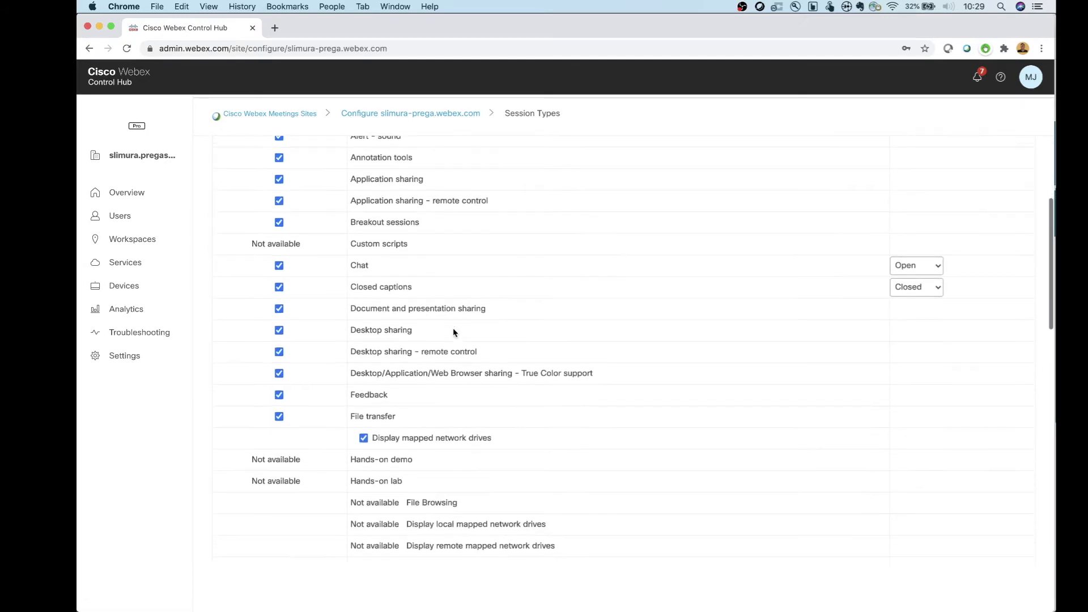
pyautogui.scroll(-10, 453, 332)
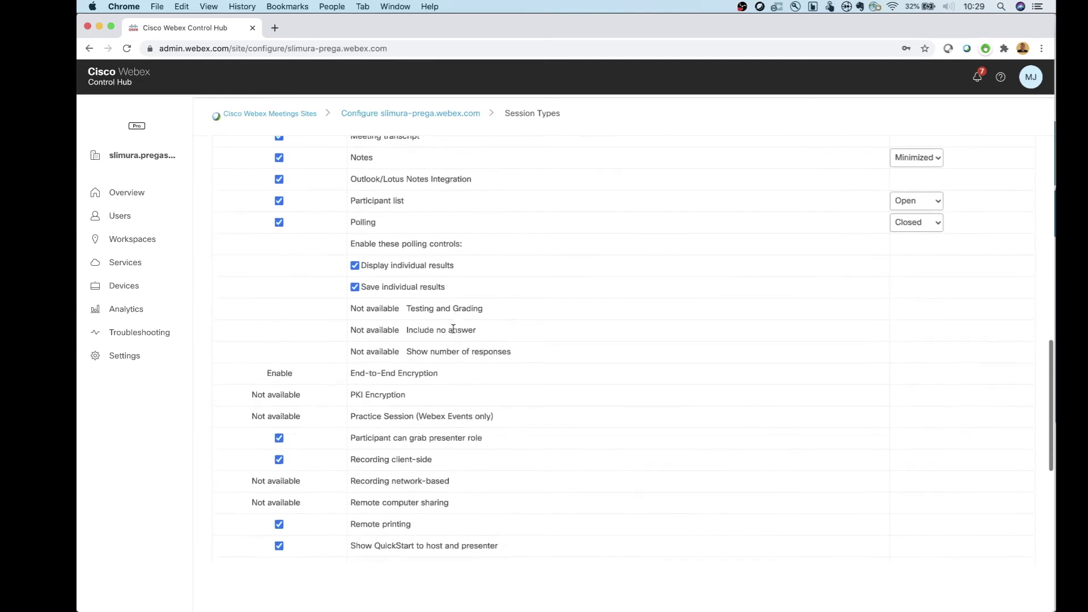
pyautogui.scroll(-7, 453, 328)
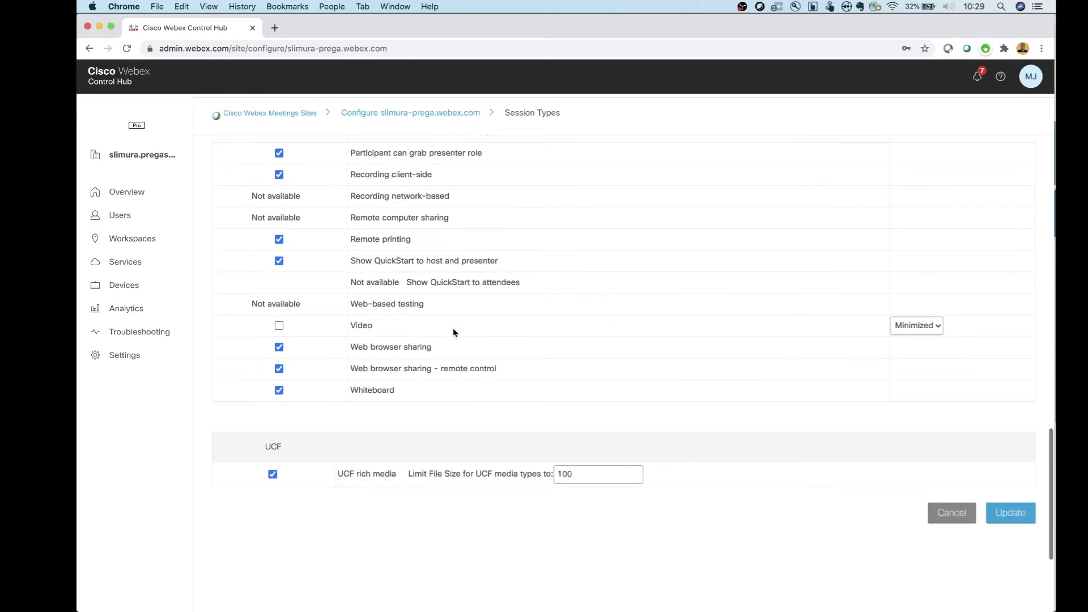
pyautogui.click(279, 326)
pyautogui.click(279, 327)
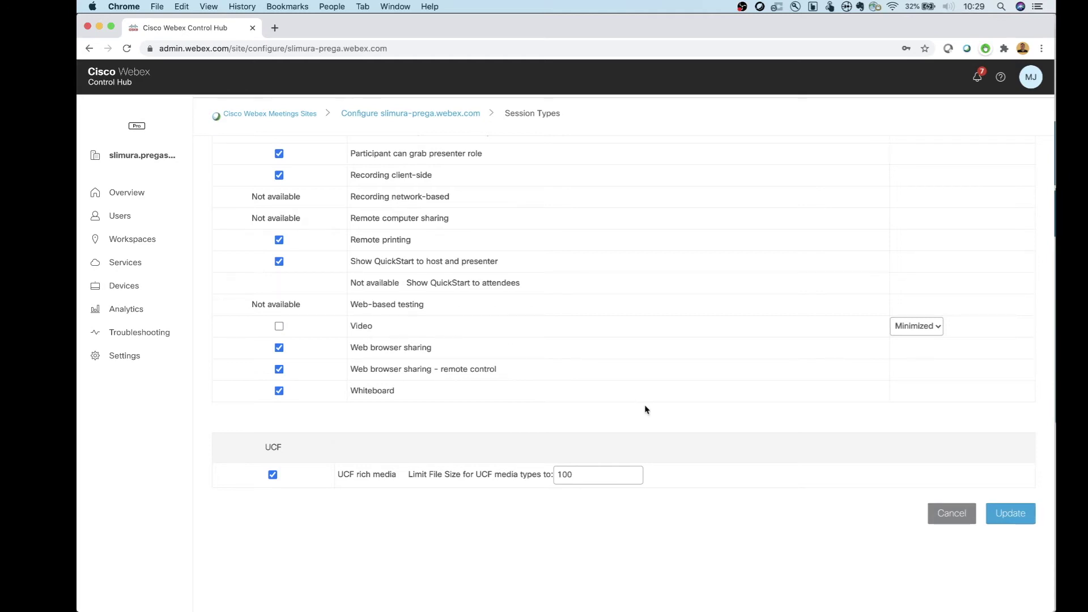
pyautogui.click(1013, 515)
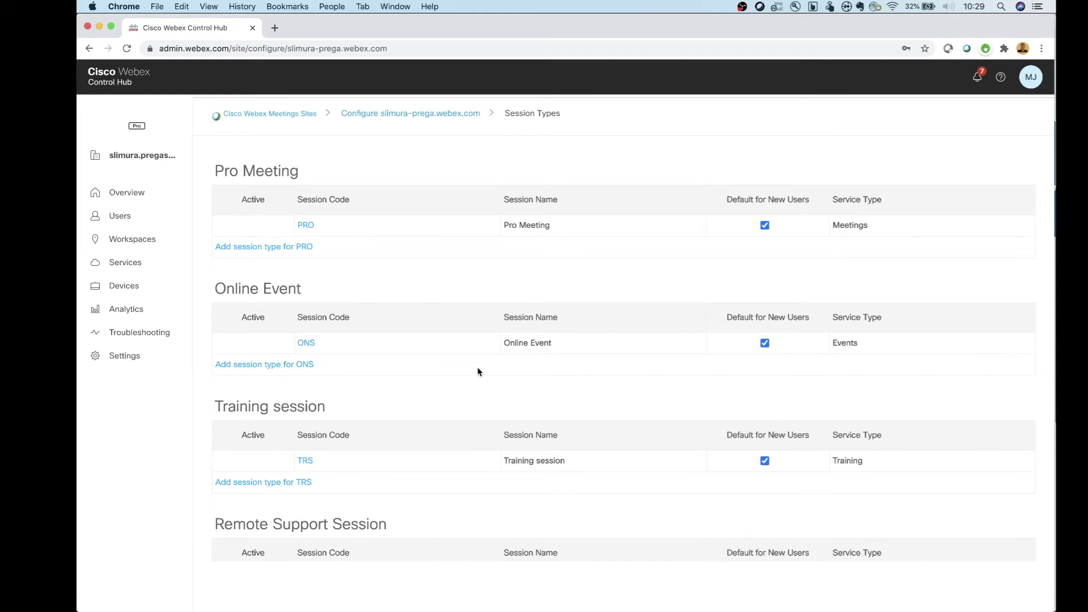
pyautogui.scroll(-10, 477, 371)
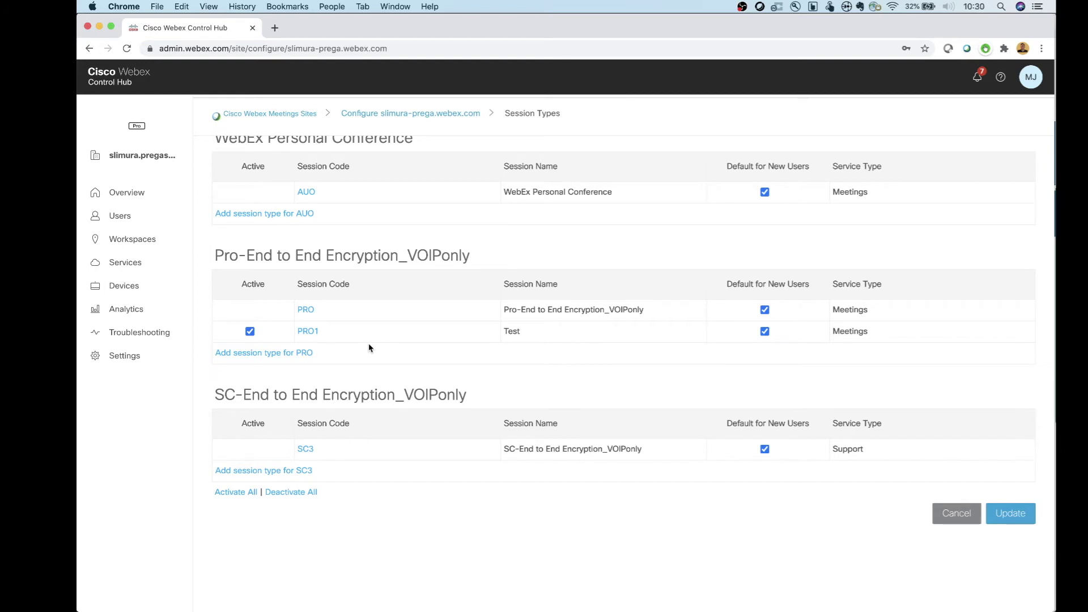
# - Open the slimura-prega.webex.com meeting settings of the active user with the admin account in the user list
pyautogui.click(128, 219)
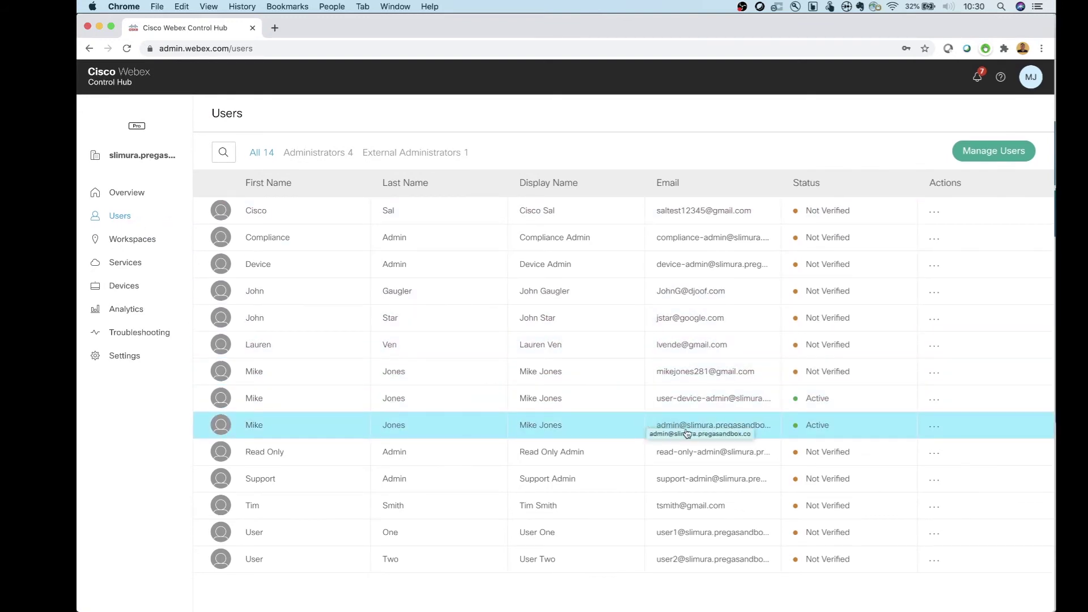
pyautogui.moveTo(791, 419)
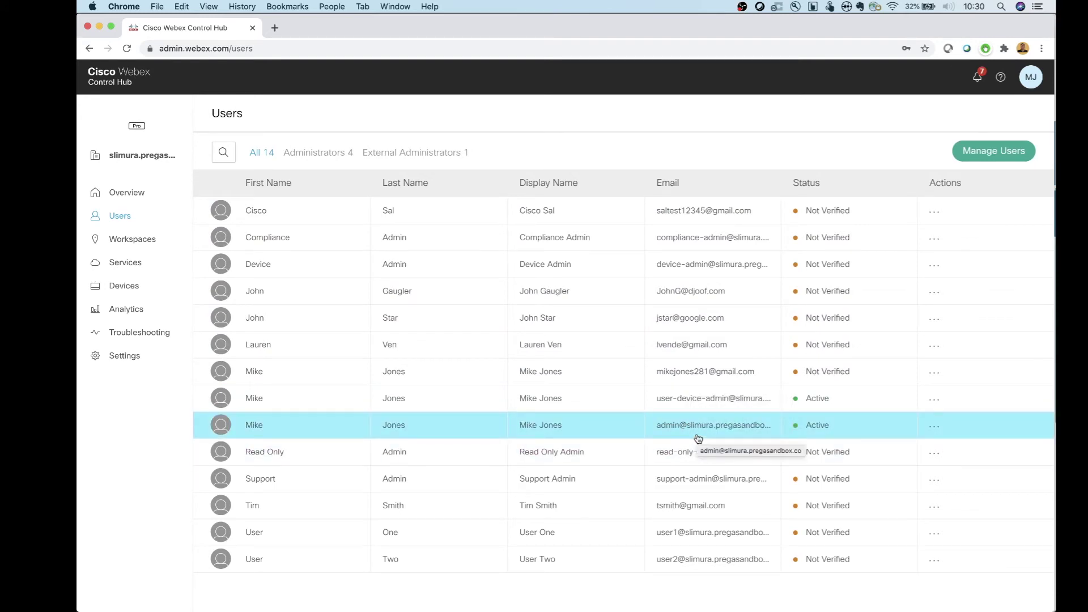
pyautogui.click(732, 431)
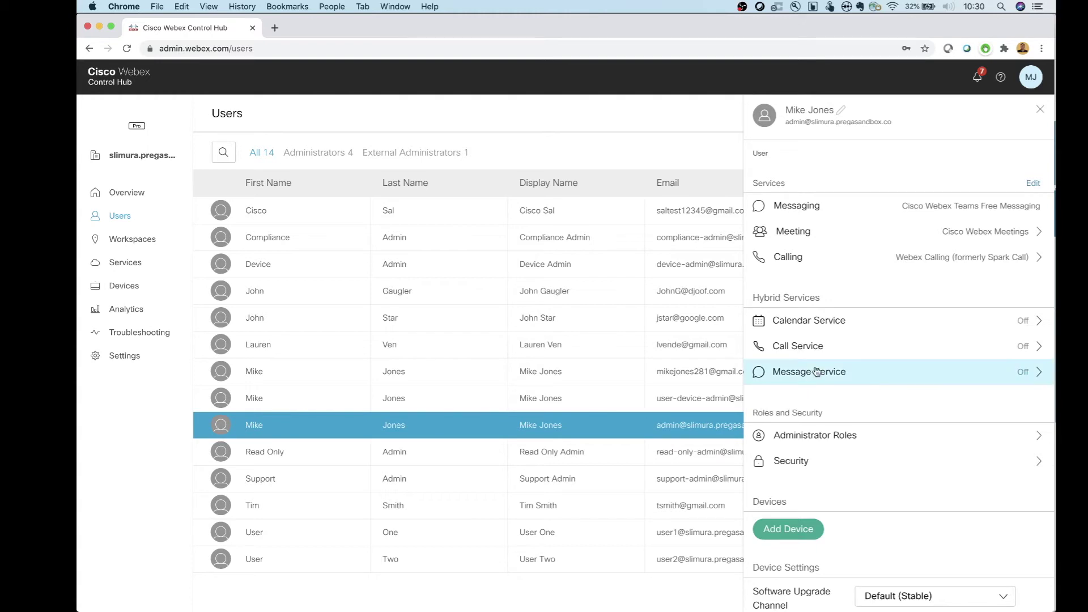
pyautogui.click(962, 233)
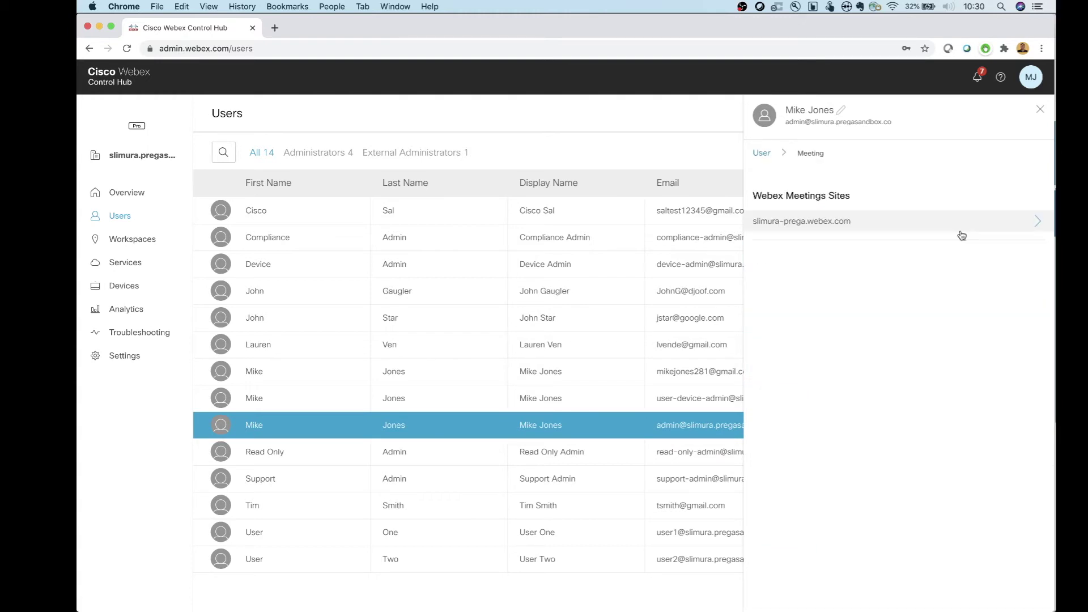
pyautogui.click(852, 229)
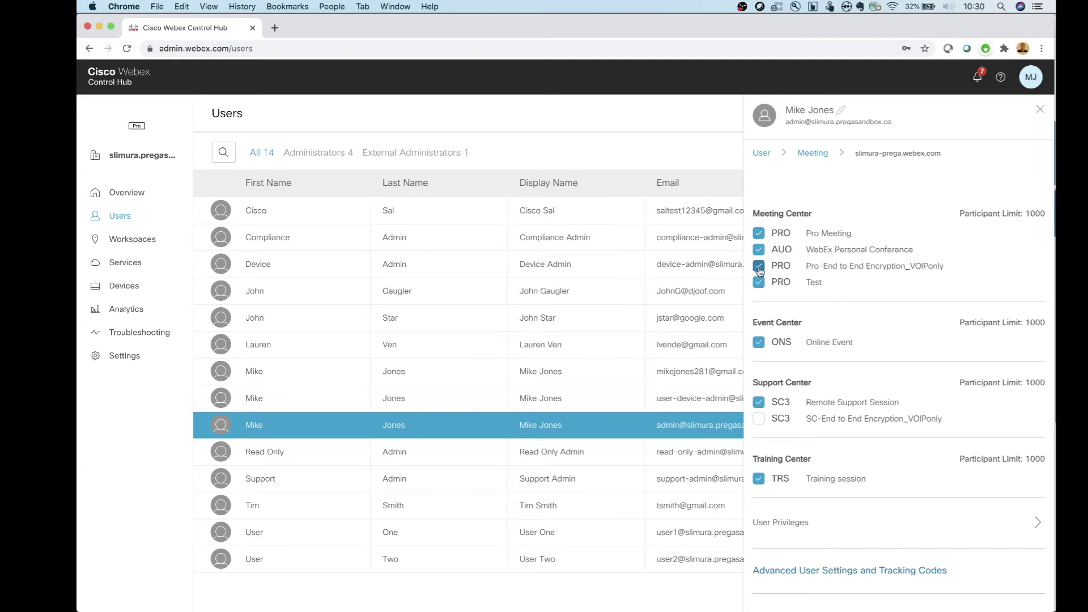
# - Enable the Pro-End to End Encryption_VOIPonly and Test session types for the user and save the settings
pyautogui.click(760, 269)
pyautogui.click(759, 282)
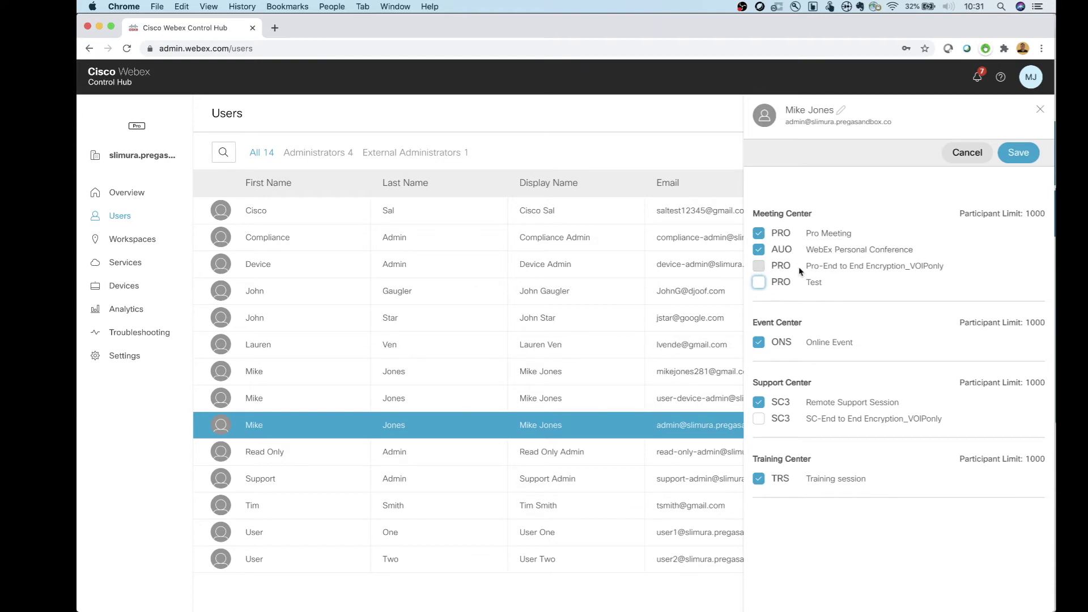
pyautogui.click(759, 282)
pyautogui.click(759, 281)
pyautogui.click(760, 267)
pyautogui.click(760, 282)
pyautogui.click(1014, 153)
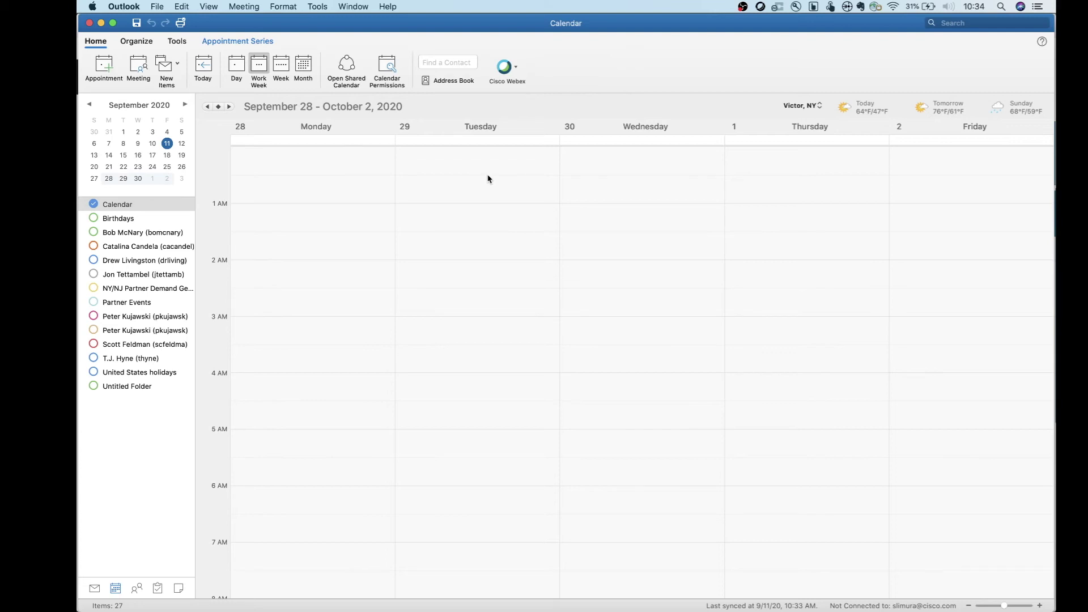
# - In the Outlook calendar, create an appointment on Tuesday 9/29/2020 from 1:00 AM to 2:00 AM with the subject Test
pyautogui.moveTo(486, 208); pyautogui.dragTo(472, 261)
pyautogui.press('Return')
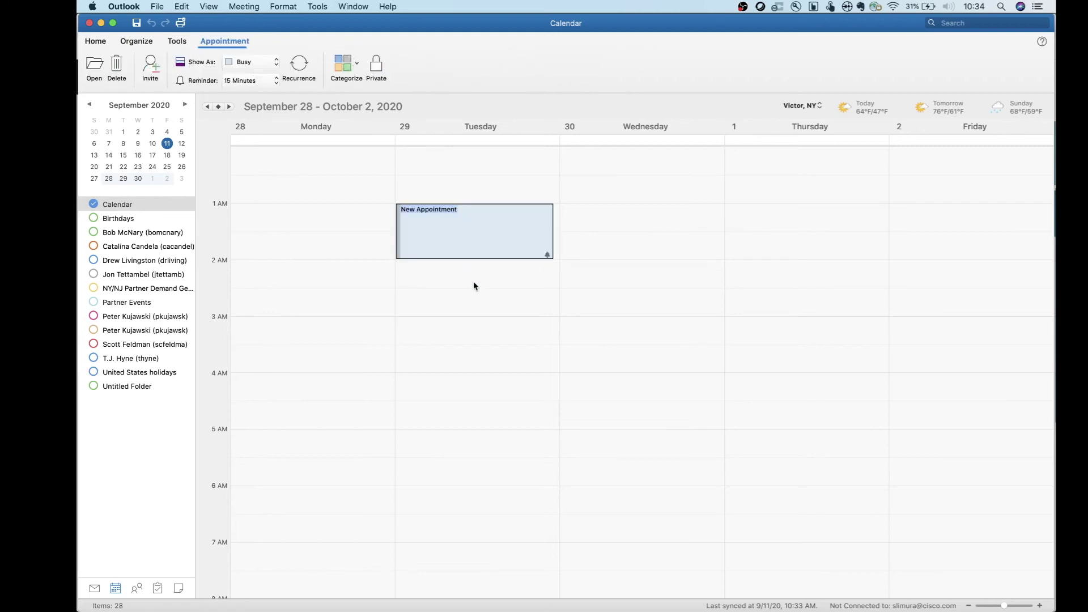
pyautogui.click(467, 243)
pyautogui.doubleClick(467, 243)
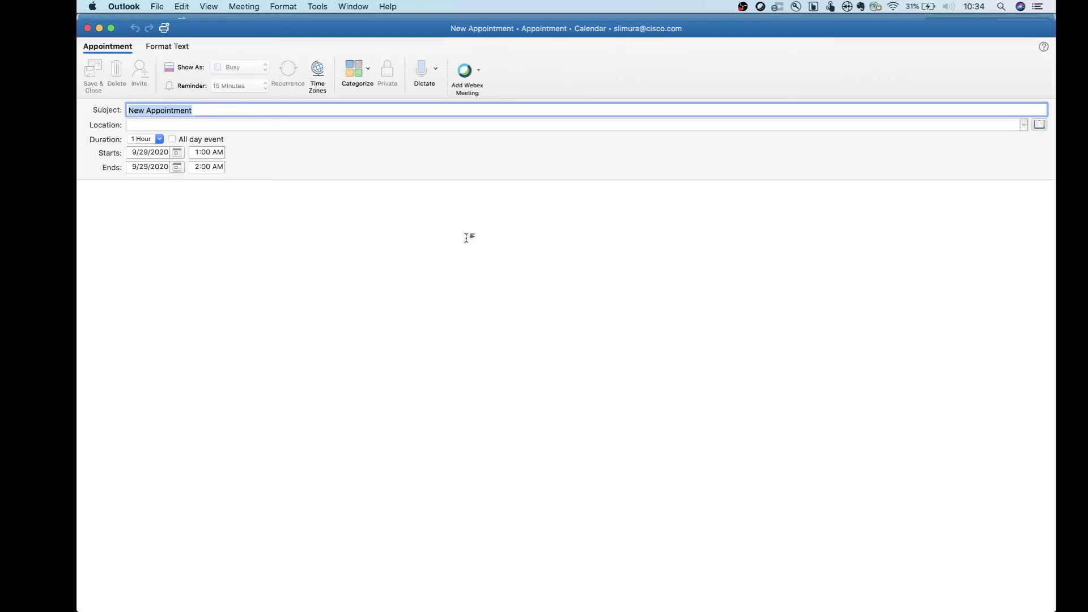
pyautogui.click(225, 106)
pyautogui.write('Test')
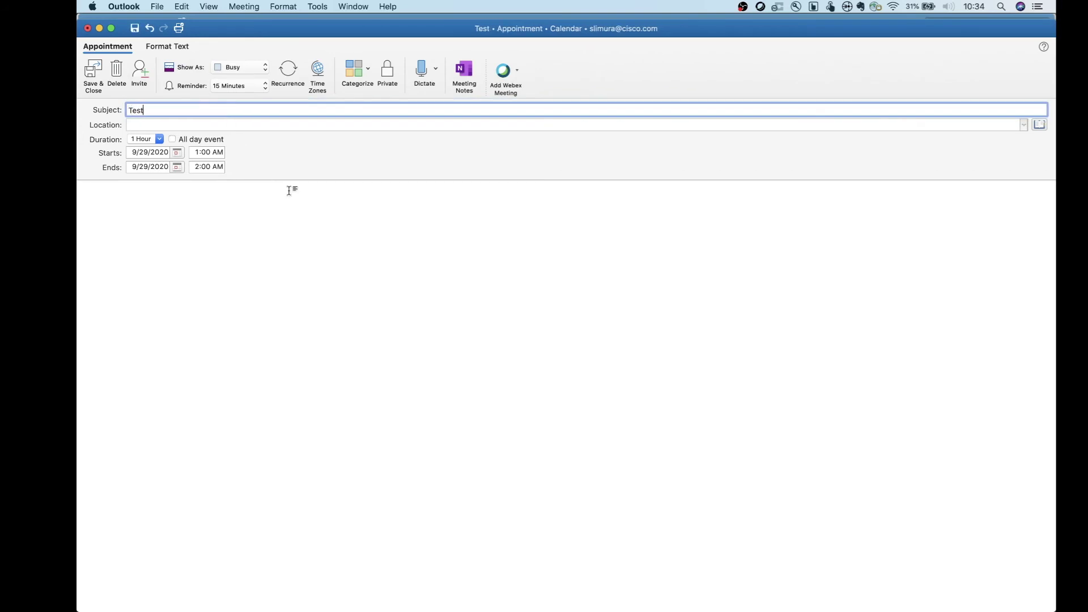
# - Set the appointment's location to Webex and add a Webex meeting to it
pyautogui.click(410, 219)
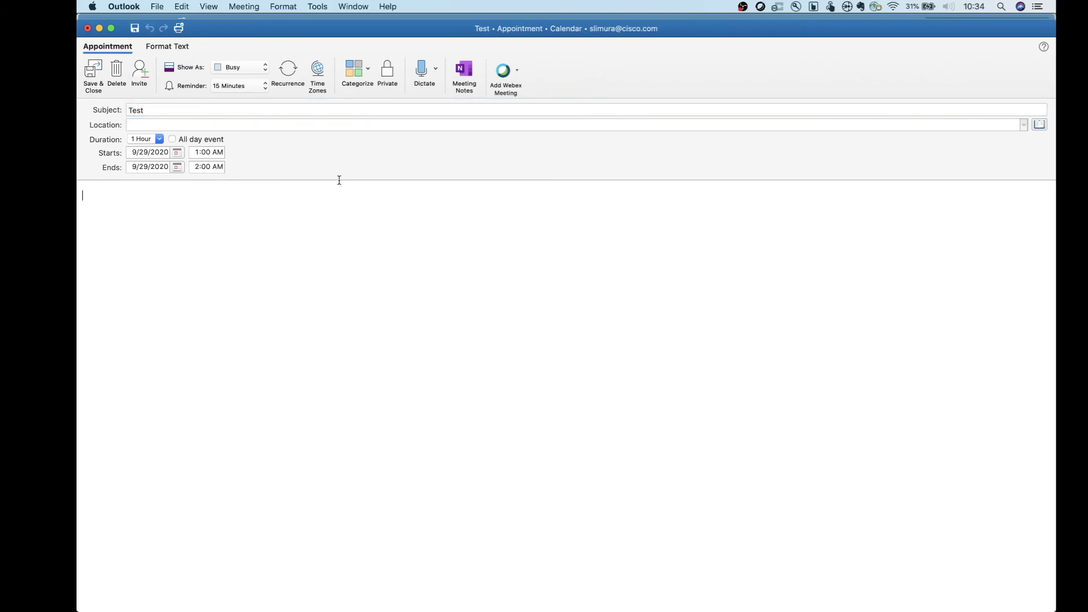
pyautogui.click(225, 129)
pyautogui.write('Webex')
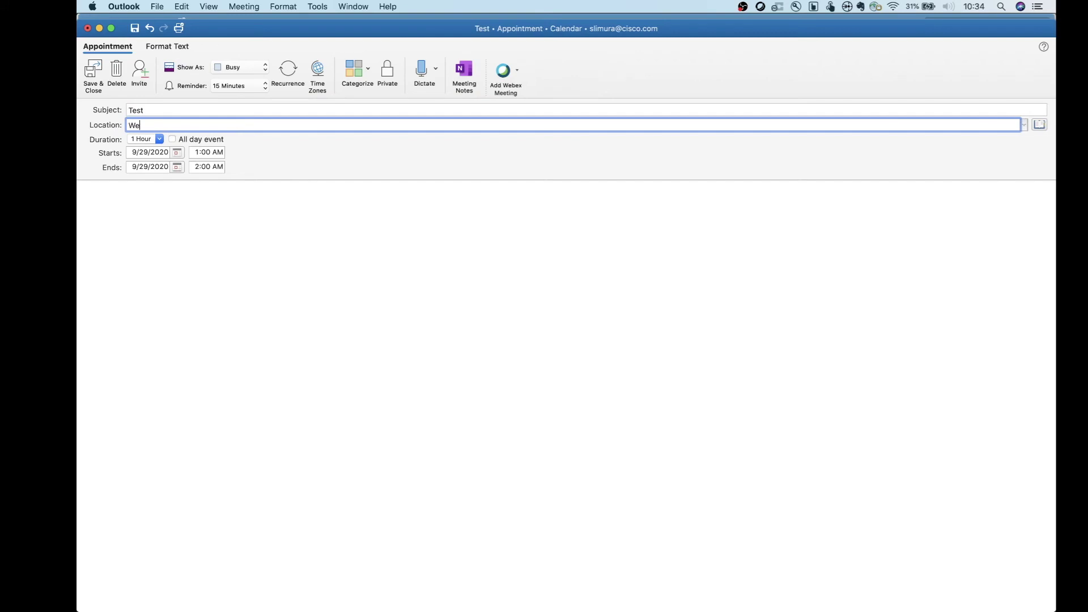
pyautogui.click(593, 206)
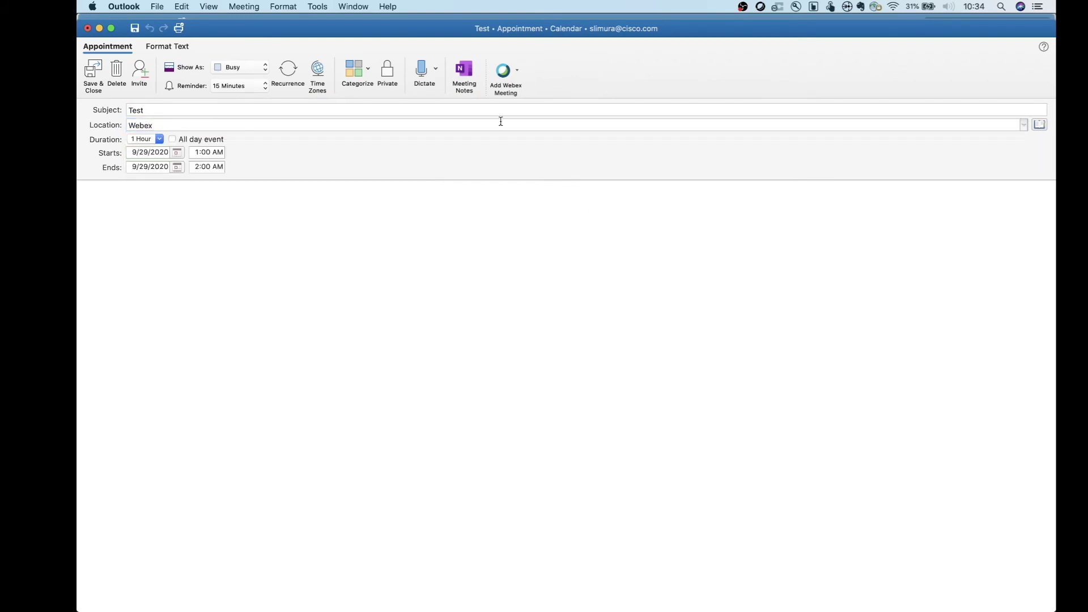
pyautogui.click(505, 81)
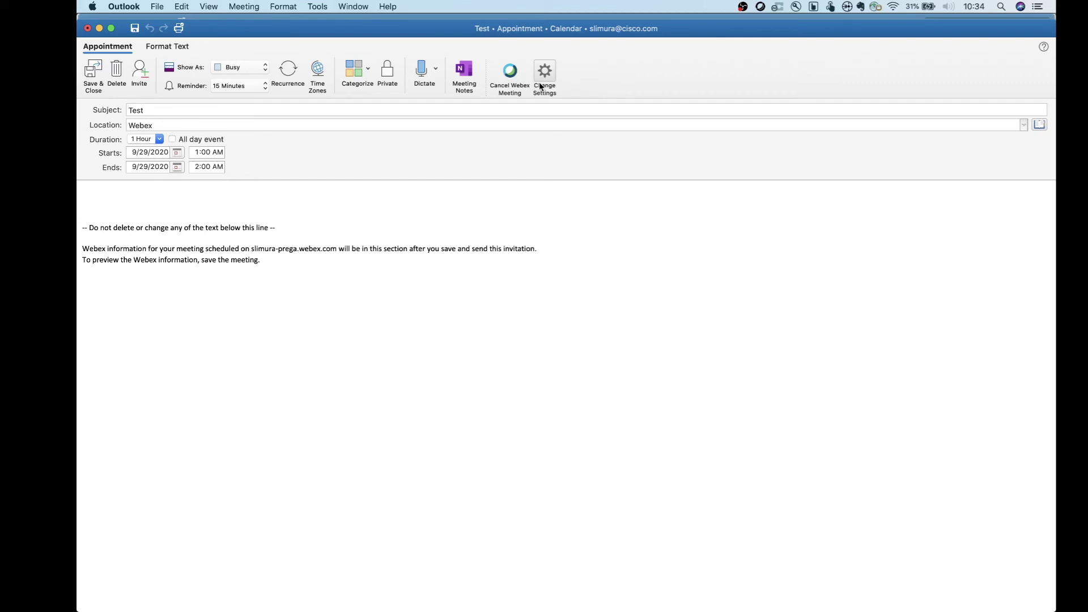
# - Set the meeting type to Webex Meetings Test in the advanced Webex settings, keep WebEx Audio as the audio connection, and confirm
pyautogui.click(542, 74)
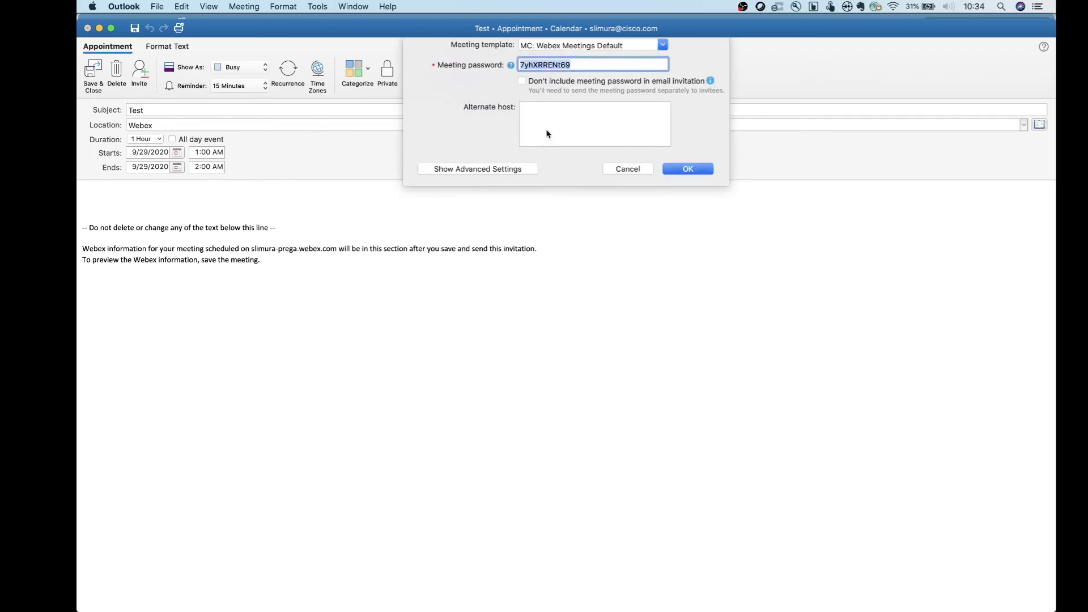
pyautogui.click(483, 170)
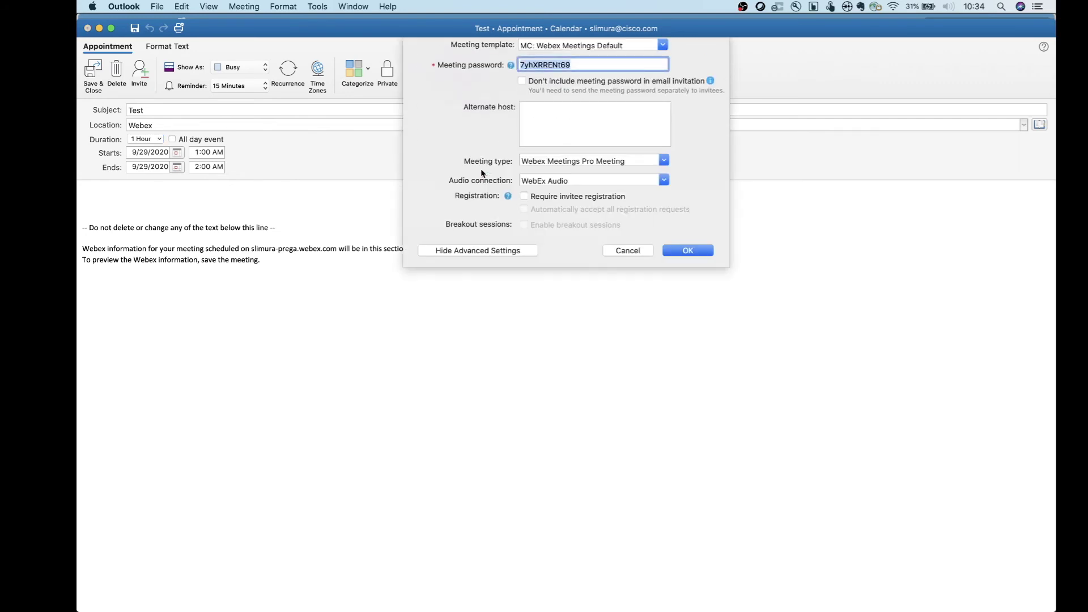
pyautogui.click(664, 162)
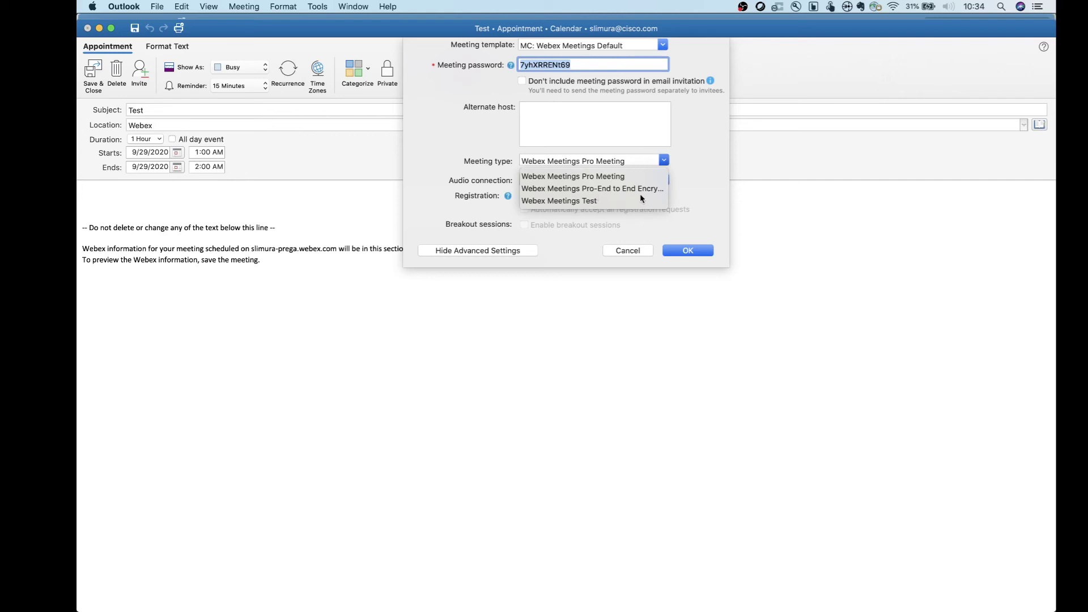
pyautogui.click(592, 203)
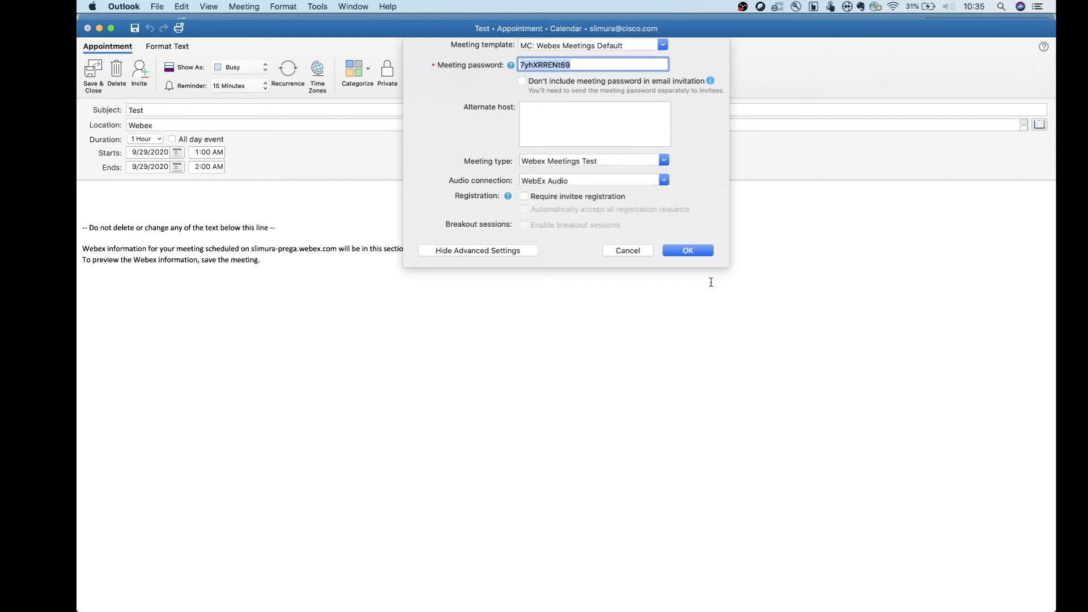
pyautogui.click(663, 182)
pyautogui.click(664, 182)
pyautogui.click(686, 252)
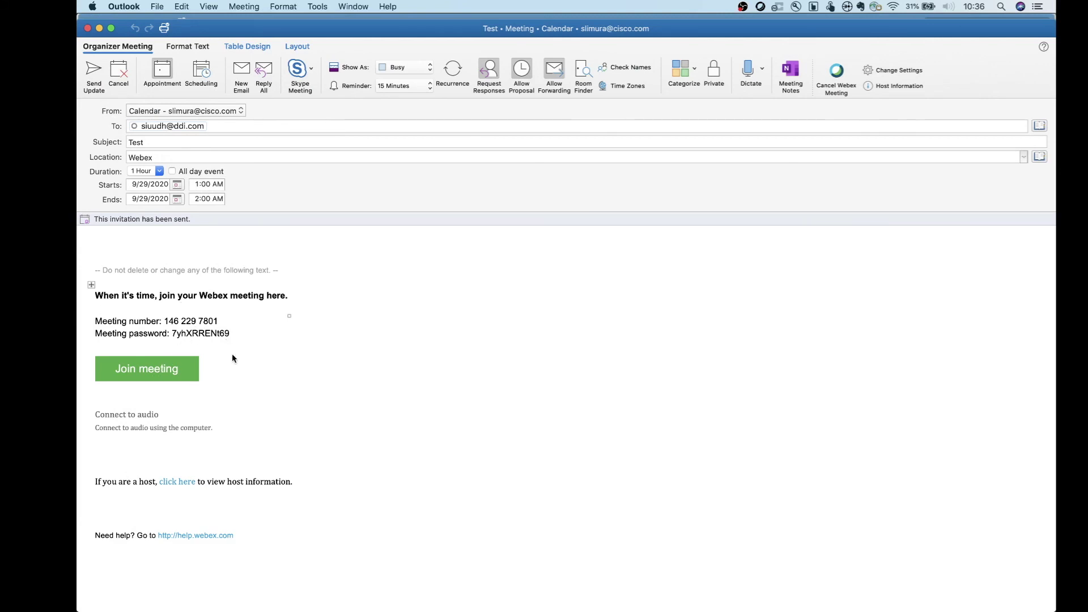
# - Join the Test meeting from the sent invitation and start it in Webex Meetings
pyautogui.click(152, 375)
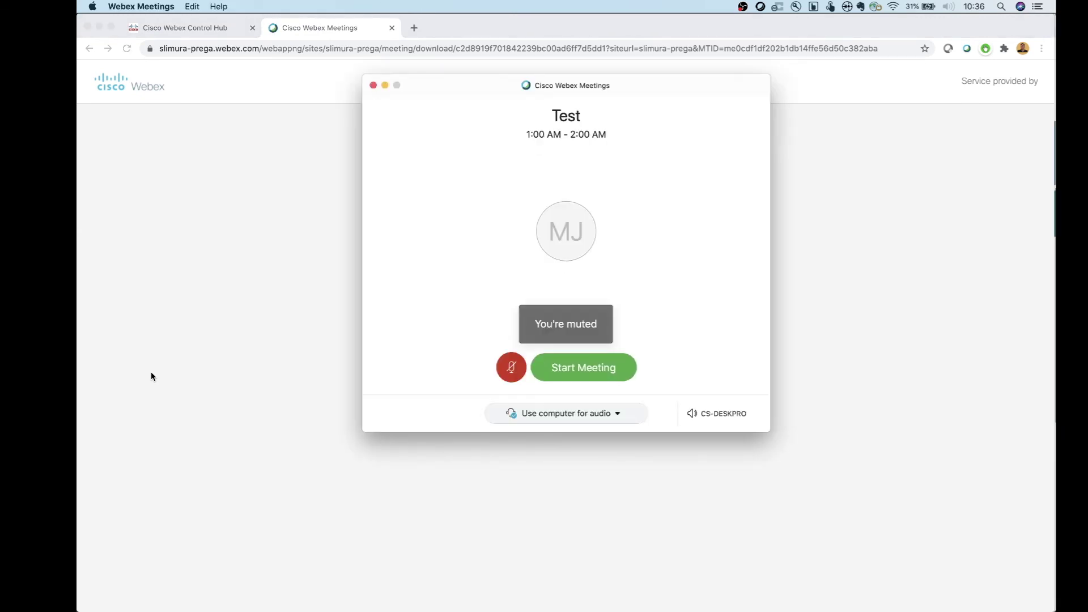
pyautogui.click(562, 368)
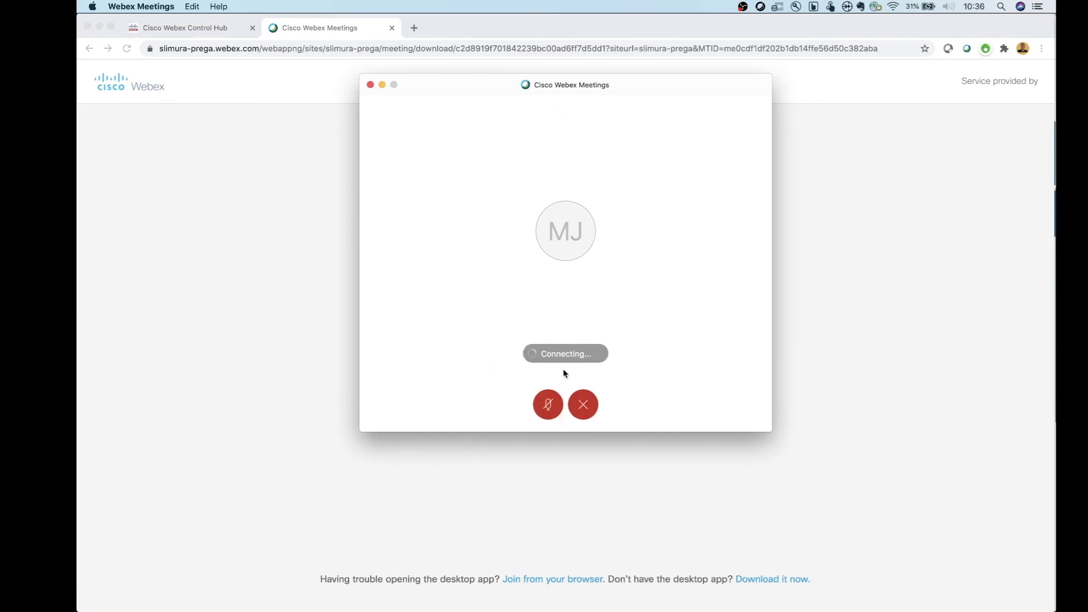